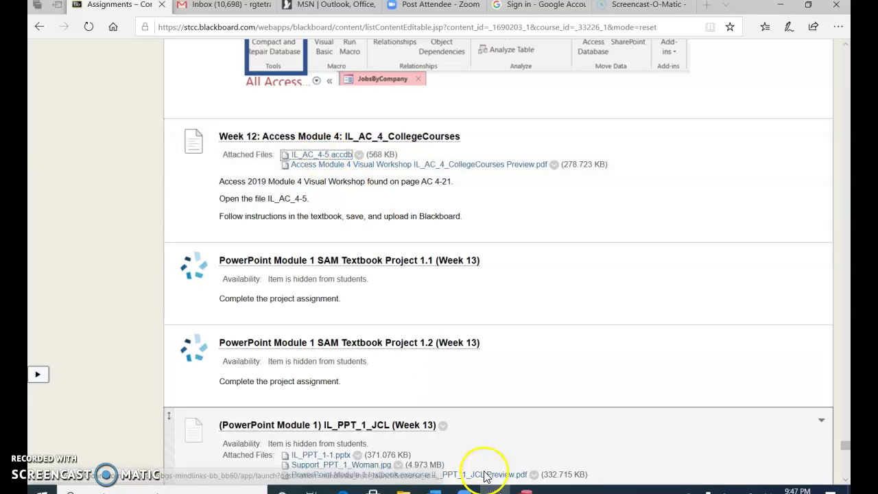
- Bring the IL_AC_4-5 database to the front and enable its disabled content
{"action": "left_click", "coordinate": [516, 489]}
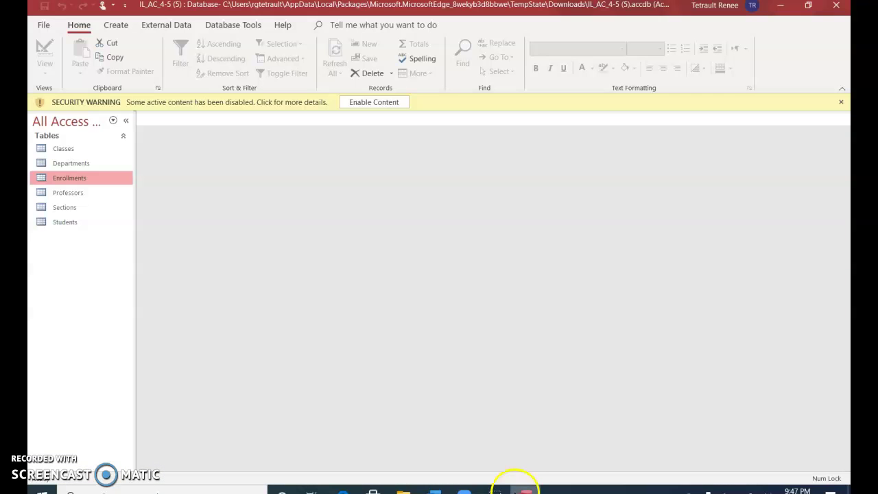
{"action": "left_click", "coordinate": [379, 103]}
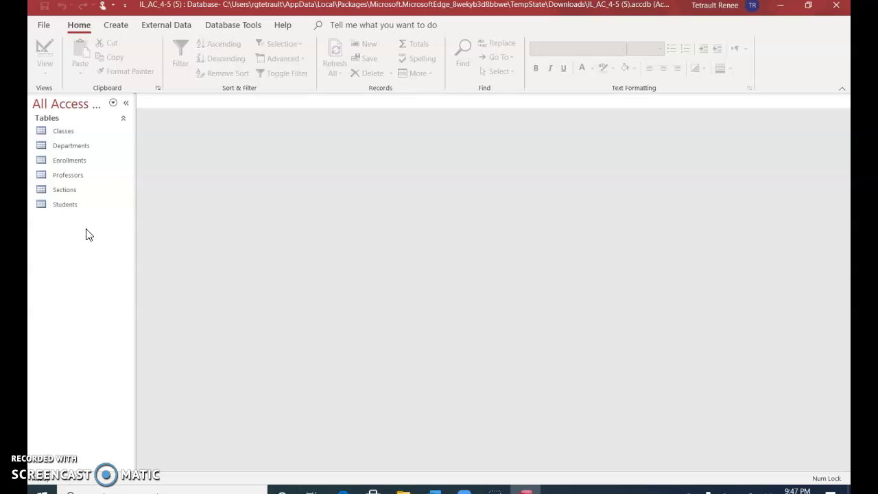
{"action": "left_click", "coordinate": [155, 228]}
- Start a new query in Design view
{"action": "left_click", "coordinate": [116, 27]}
{"action": "left_click", "coordinate": [192, 61]}
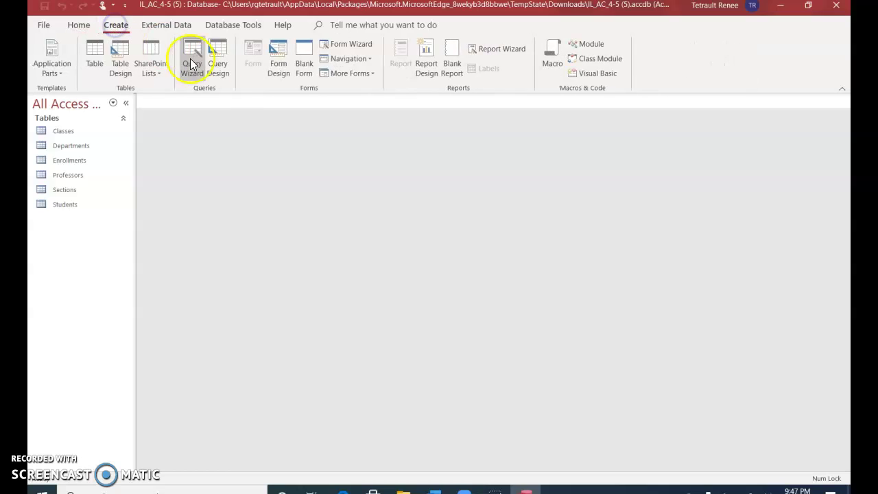
{"action": "left_click", "coordinate": [222, 70]}
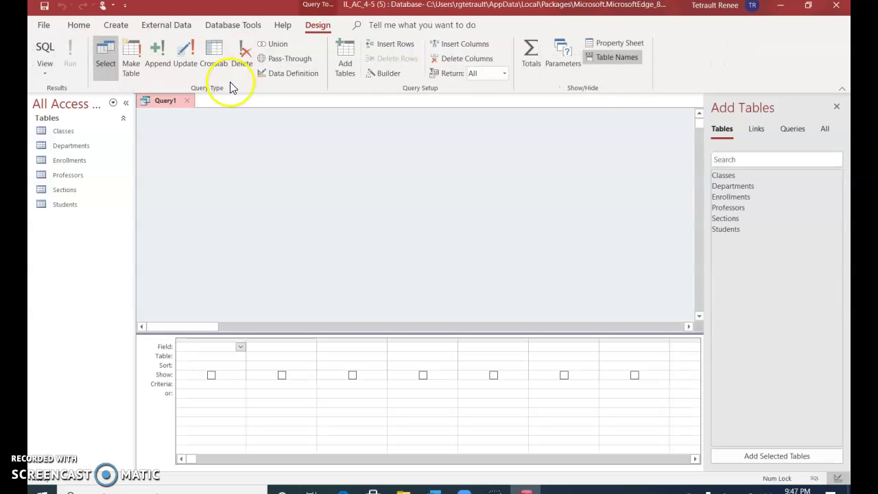
- Add the Classes, Sections, Enrollments and Students tables to the query
{"action": "double_click", "coordinate": [726, 174]}
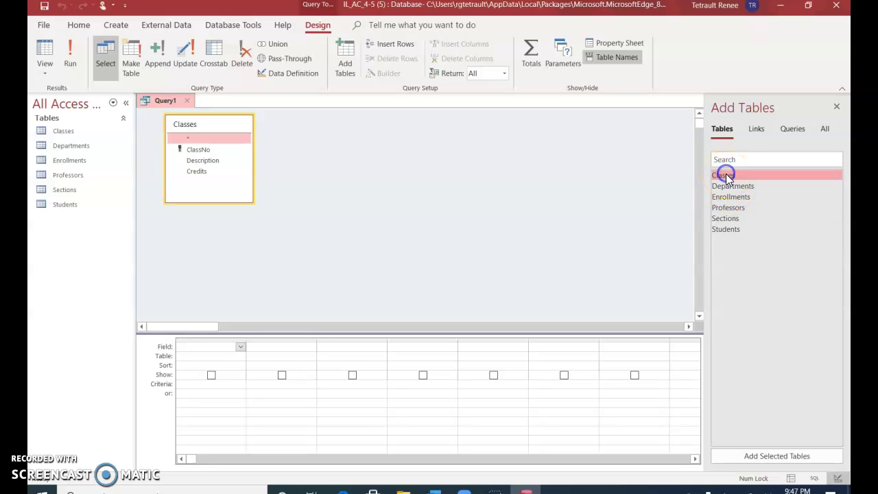
{"action": "left_click", "coordinate": [735, 210]}
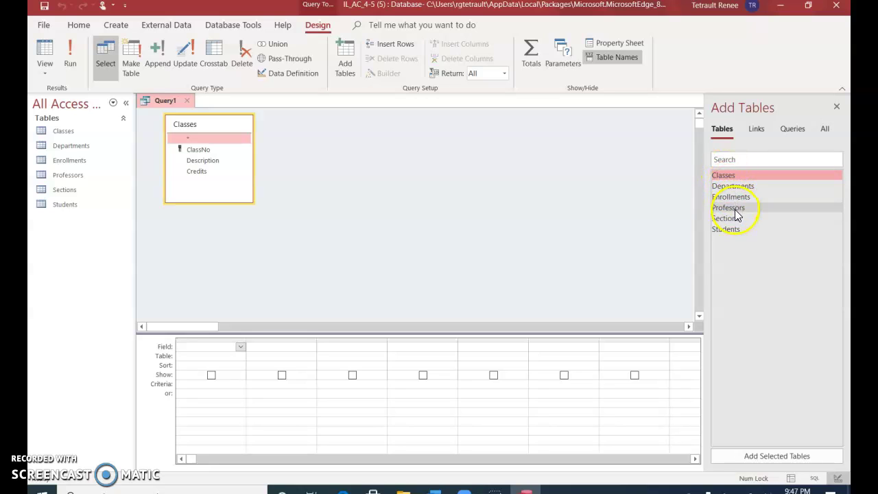
{"action": "double_click", "coordinate": [731, 218]}
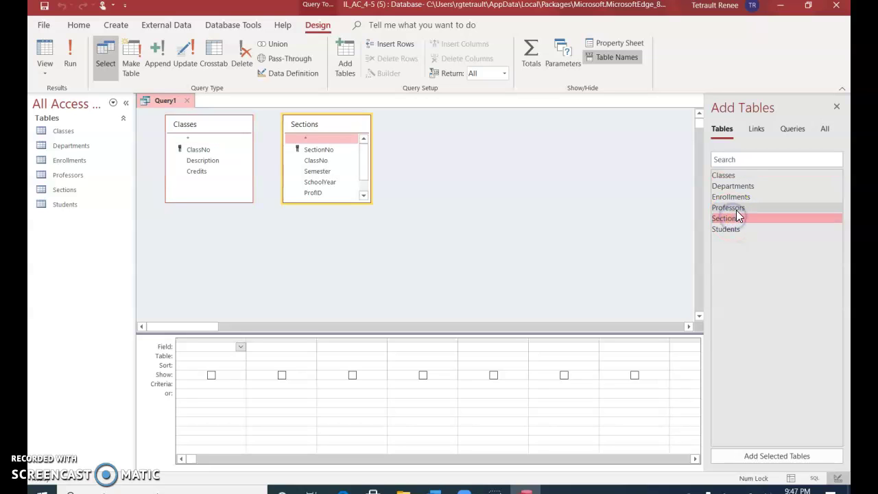
{"action": "left_click", "coordinate": [743, 192]}
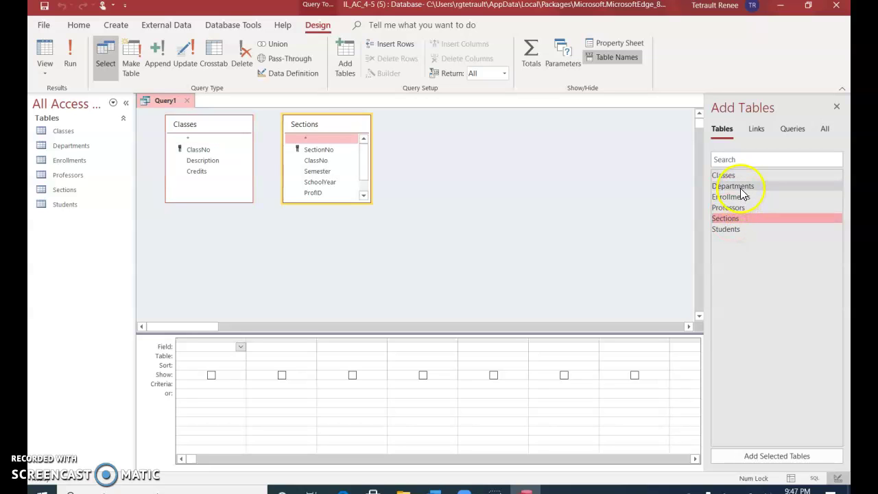
{"action": "double_click", "coordinate": [735, 197]}
{"action": "left_click", "coordinate": [728, 231]}
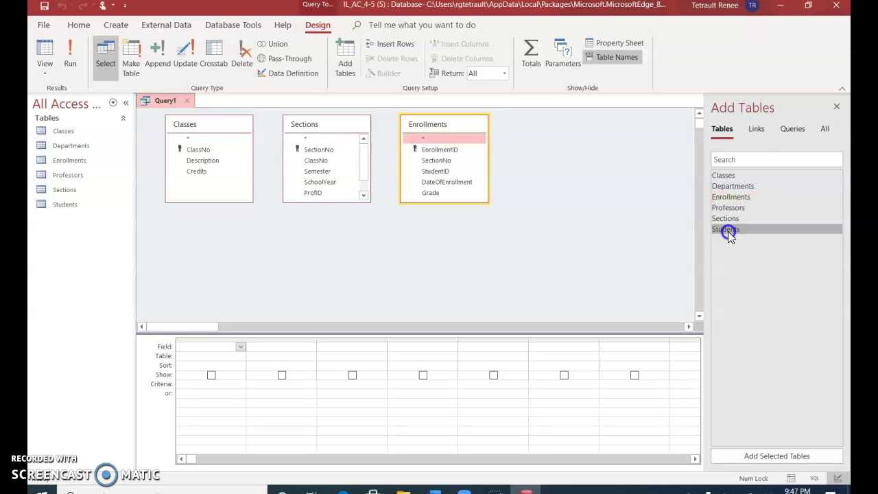
{"action": "double_click", "coordinate": [728, 231]}
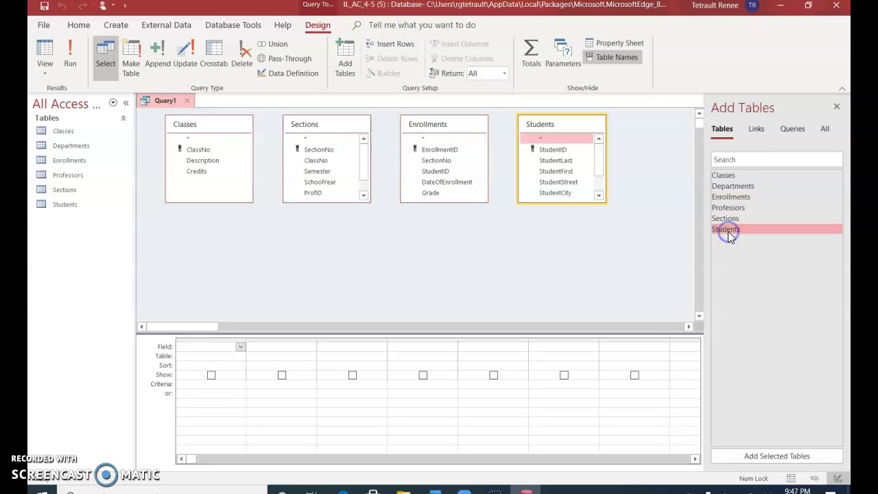
- Add Description, ClassNo, Grade, StudentFirst and StudentLast to the query grid
{"action": "double_click", "coordinate": [210, 162]}
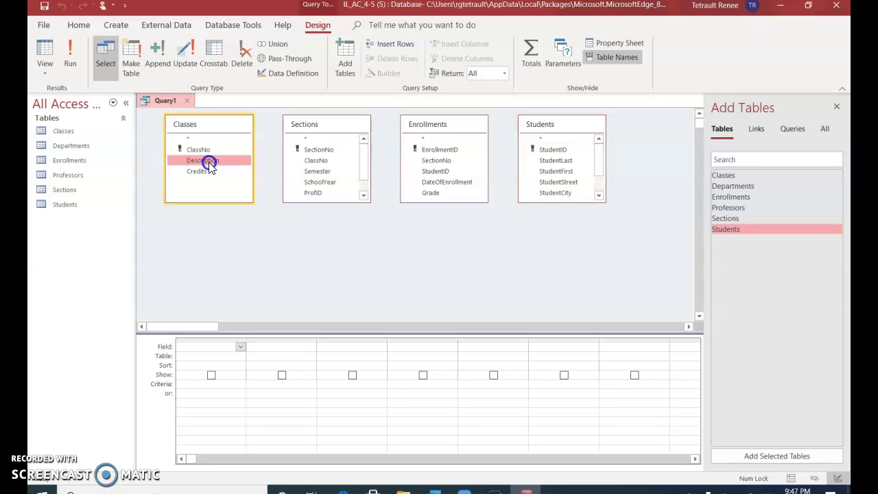
{"action": "double_click", "coordinate": [317, 162]}
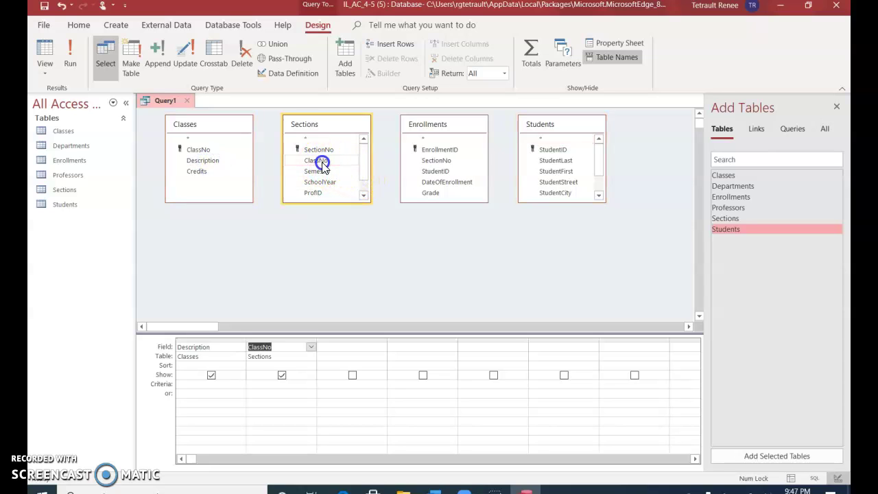
{"action": "double_click", "coordinate": [431, 193]}
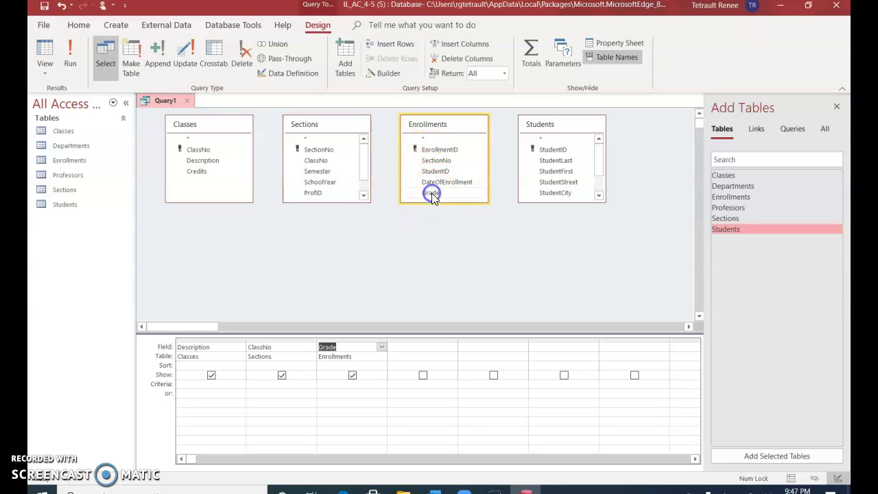
{"action": "double_click", "coordinate": [558, 171]}
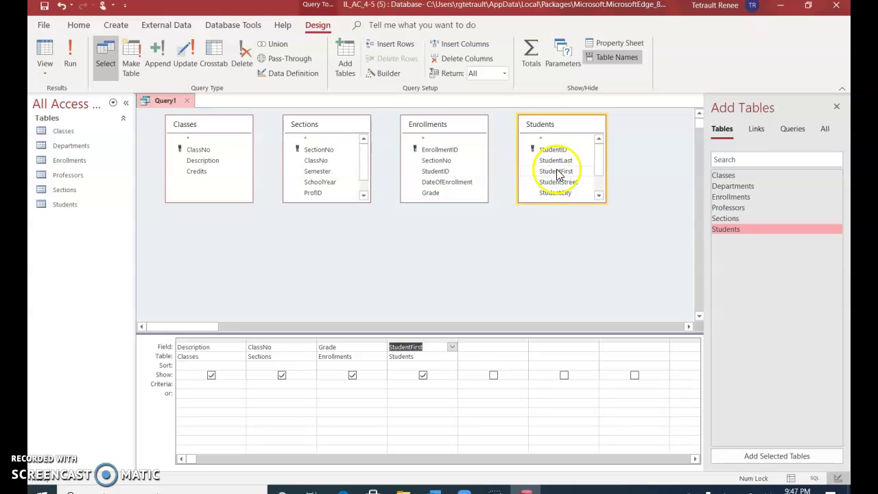
{"action": "double_click", "coordinate": [555, 161]}
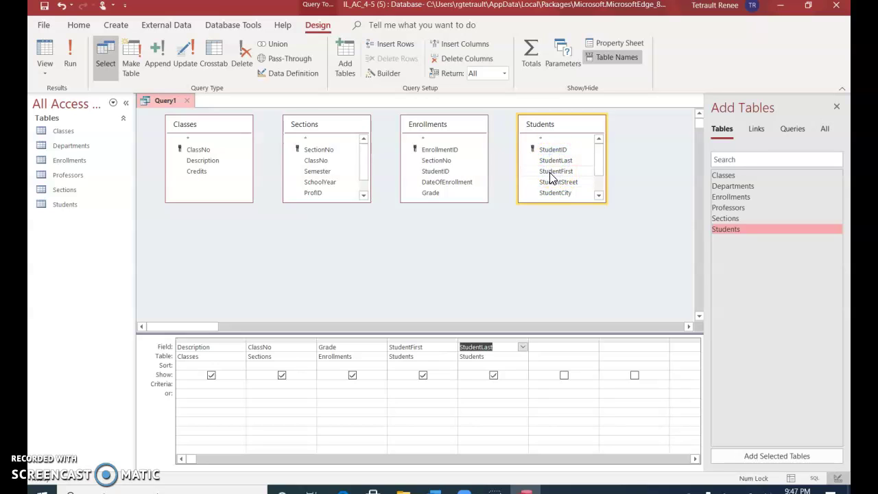
{"action": "left_click", "coordinate": [527, 180]}
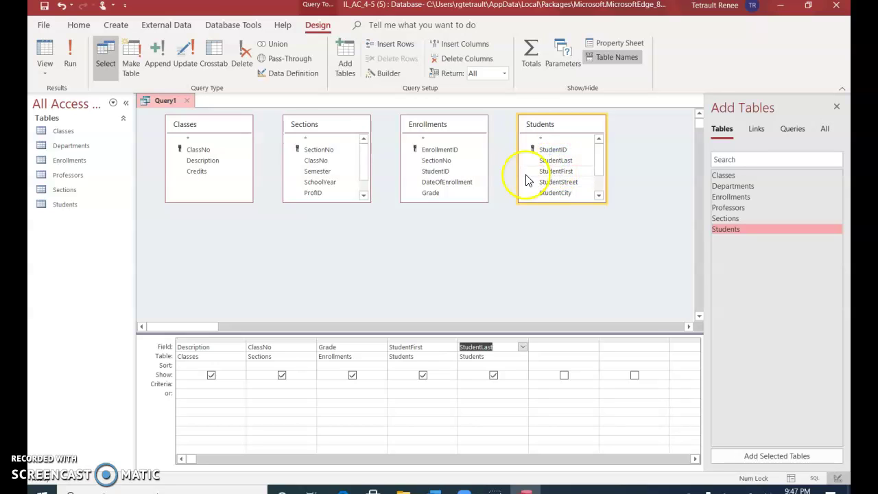
- Run the query, then save it as StudentGrades
{"action": "left_click", "coordinate": [71, 56]}
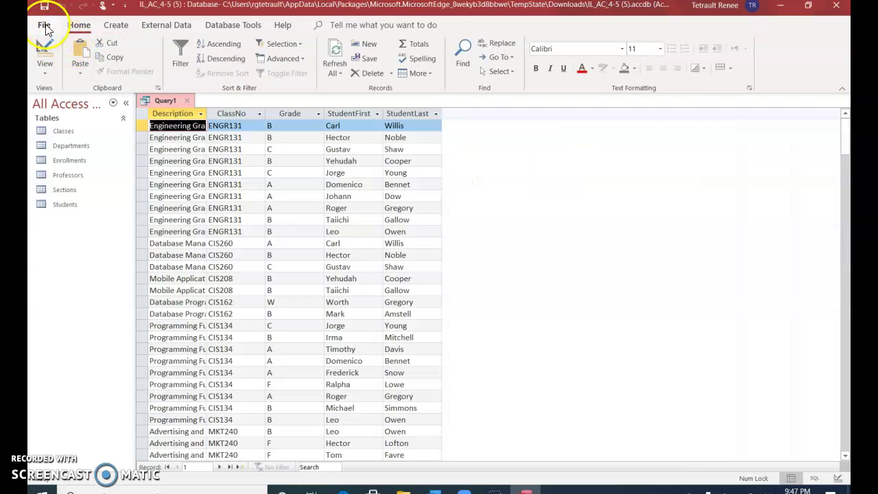
{"action": "left_click", "coordinate": [44, 6]}
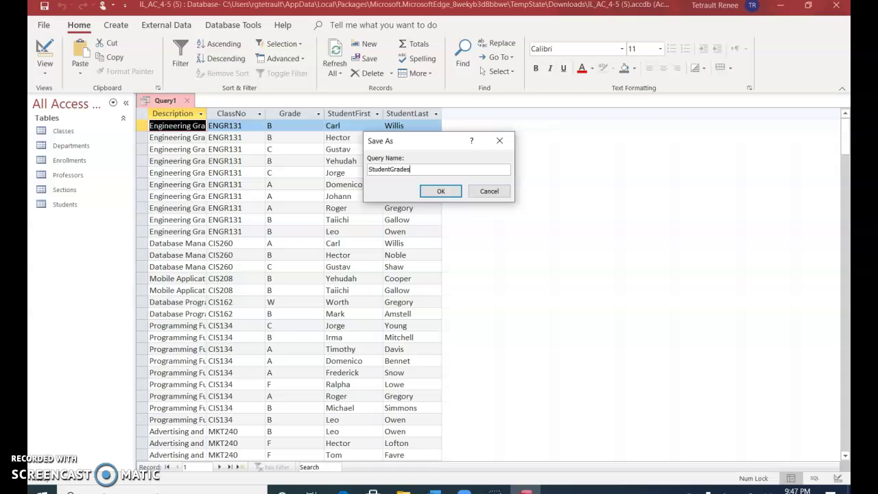
{"action": "type", "text": "StudentGrades"}
{"action": "key", "text": "Return"}
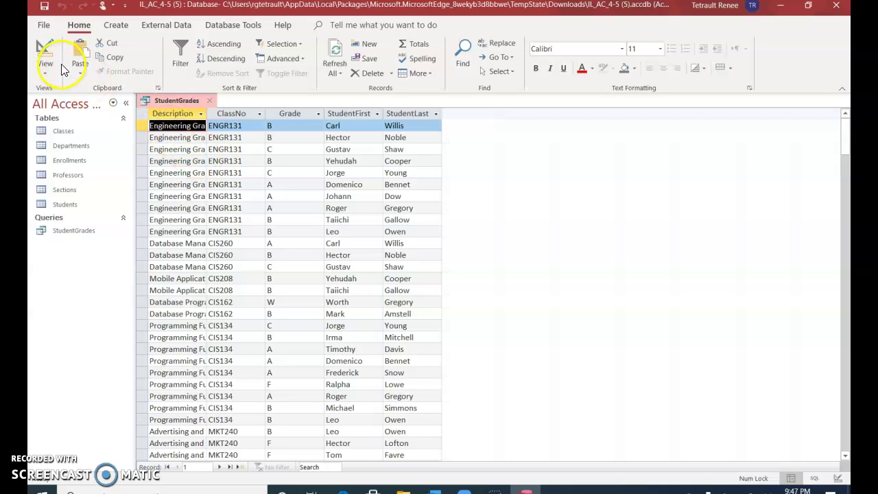
{"action": "left_click", "coordinate": [346, 126]}
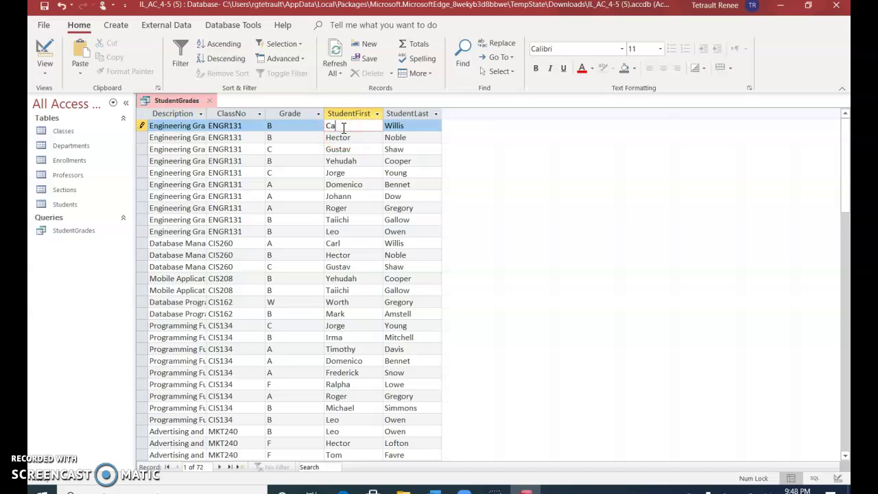
{"action": "key", "text": "Tab"}
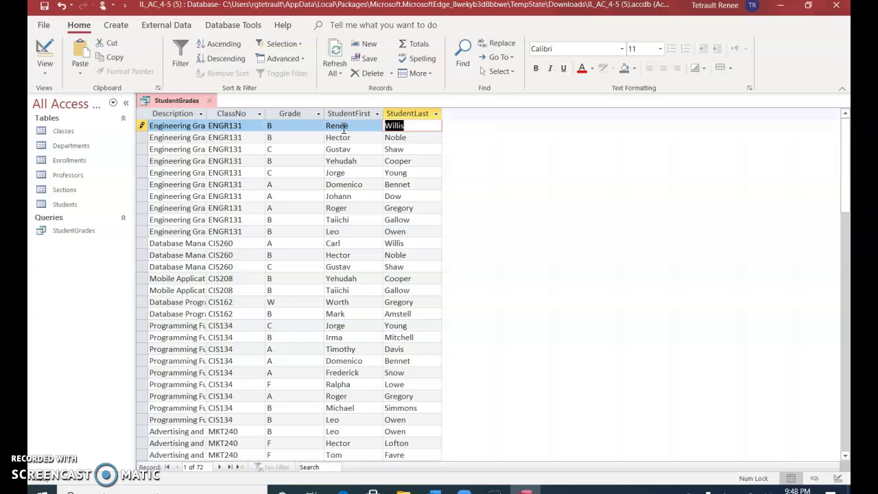
{"action": "type", "text": "Tetrault"}
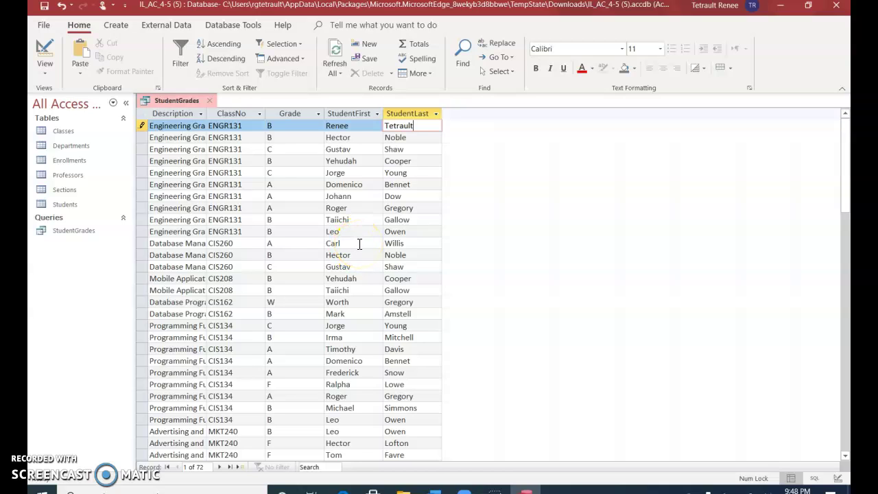
{"action": "left_click", "coordinate": [418, 130]}
{"action": "left_click", "coordinate": [419, 137]}
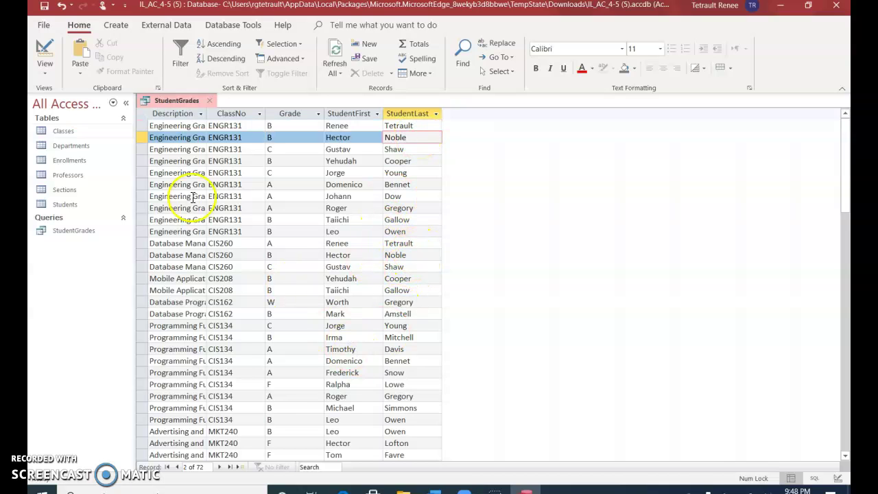
{"action": "left_click", "coordinate": [44, 8]}
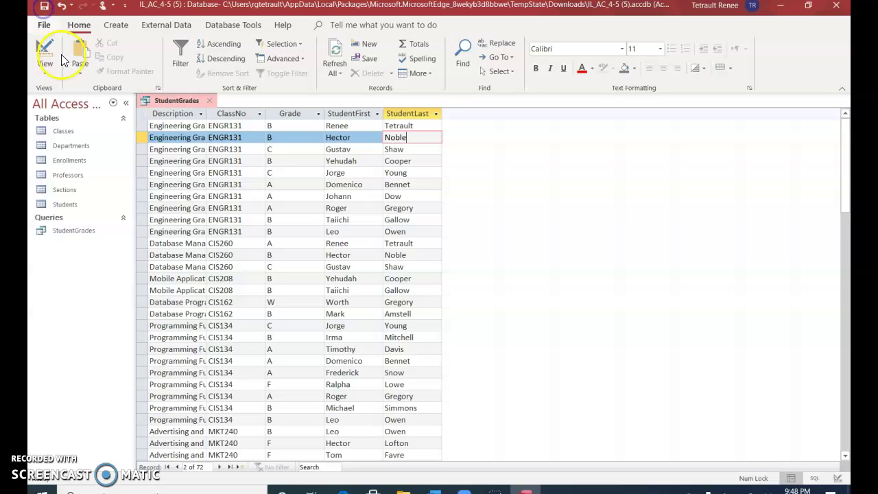
{"action": "left_click", "coordinate": [344, 183]}
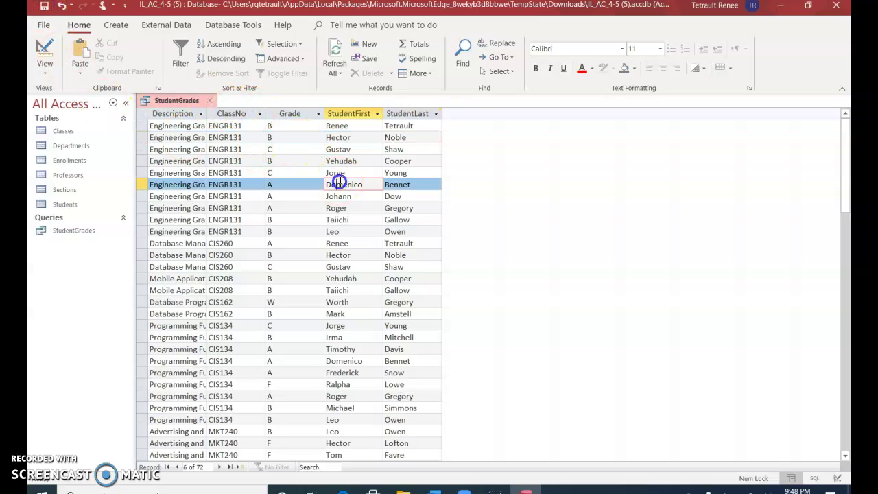
- Close the query results and create a report from the StudentGrades query
{"action": "left_click", "coordinate": [208, 101]}
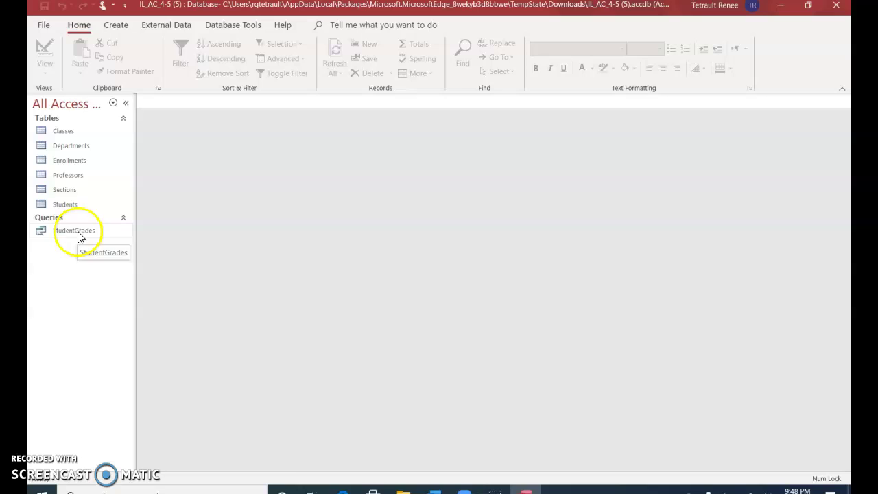
{"action": "left_click", "coordinate": [78, 234]}
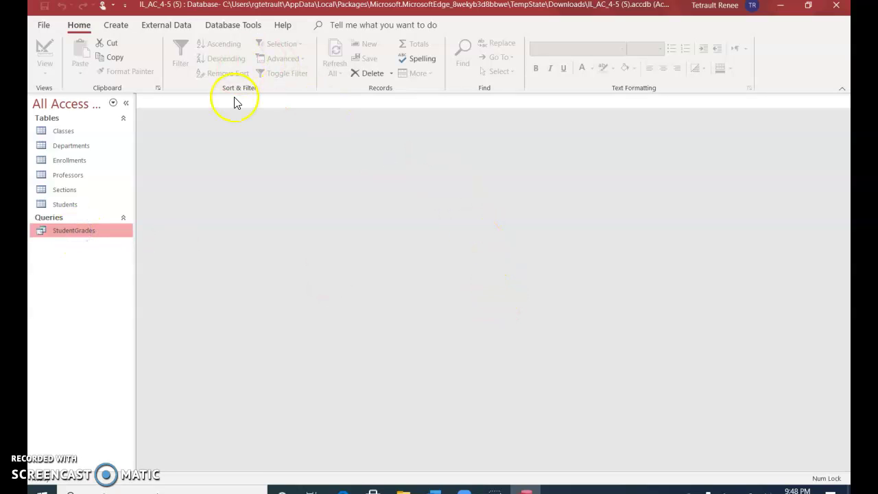
{"action": "left_click", "coordinate": [118, 24]}
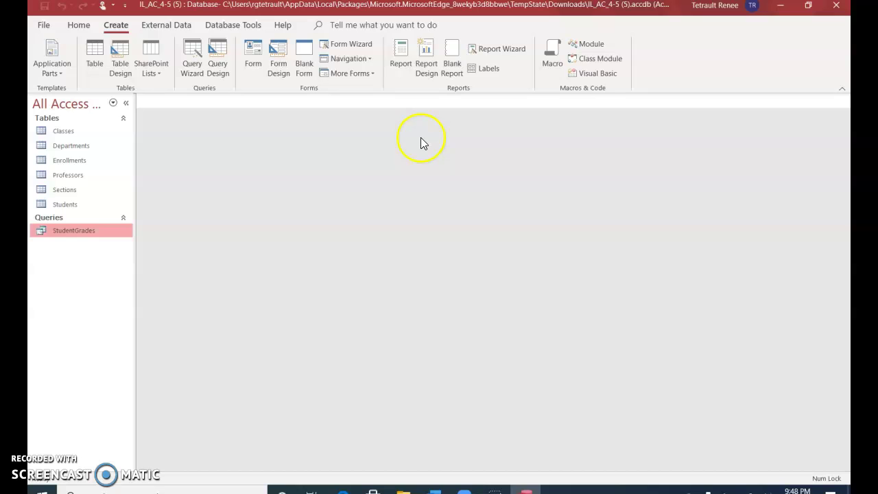
{"action": "left_click", "coordinate": [399, 68]}
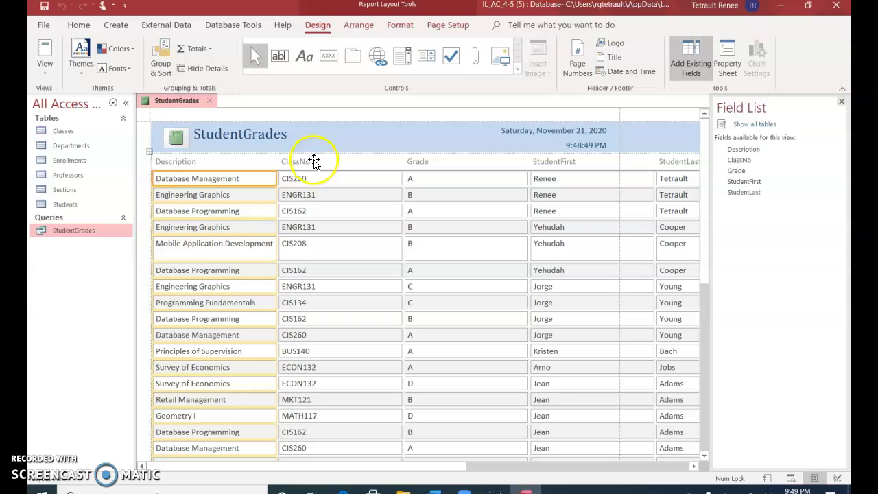
- Narrow the ClassNo and Grade columns of the report
{"action": "left_click", "coordinate": [315, 162]}
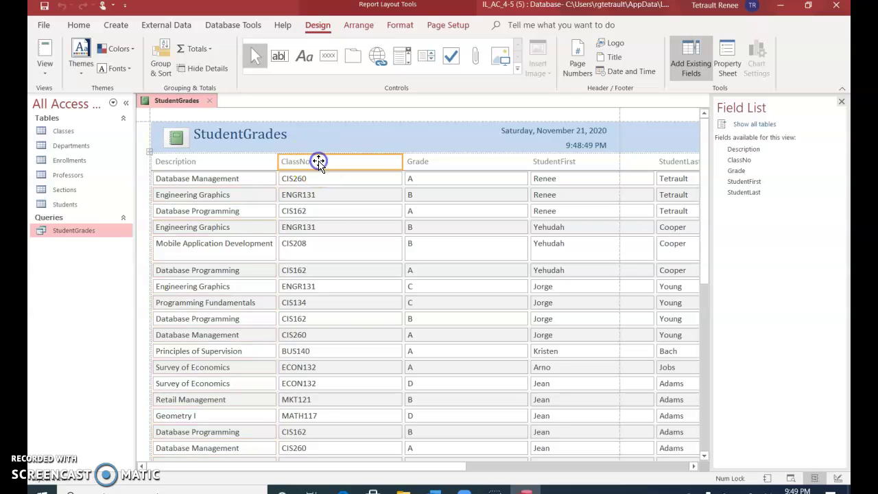
{"action": "left_click", "coordinate": [332, 213]}
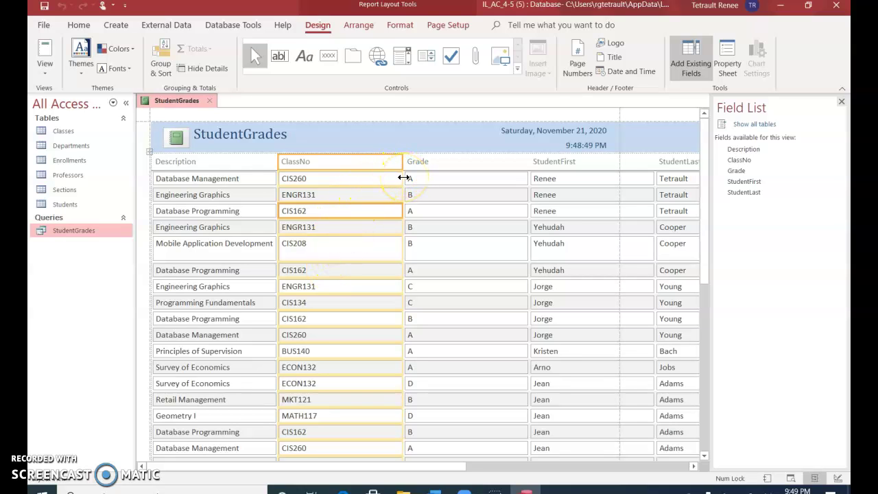
{"action": "left_click_drag", "start_coordinate": [403, 178], "coordinate": [343, 178]}
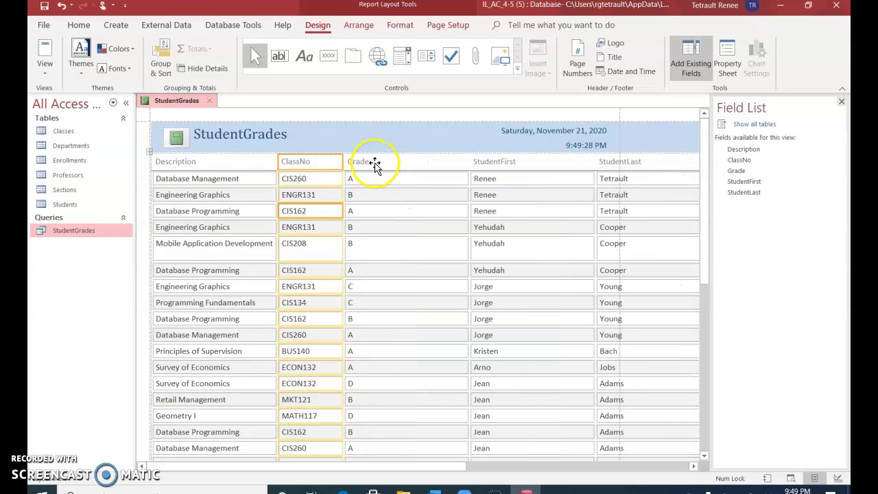
{"action": "left_click", "coordinate": [376, 163]}
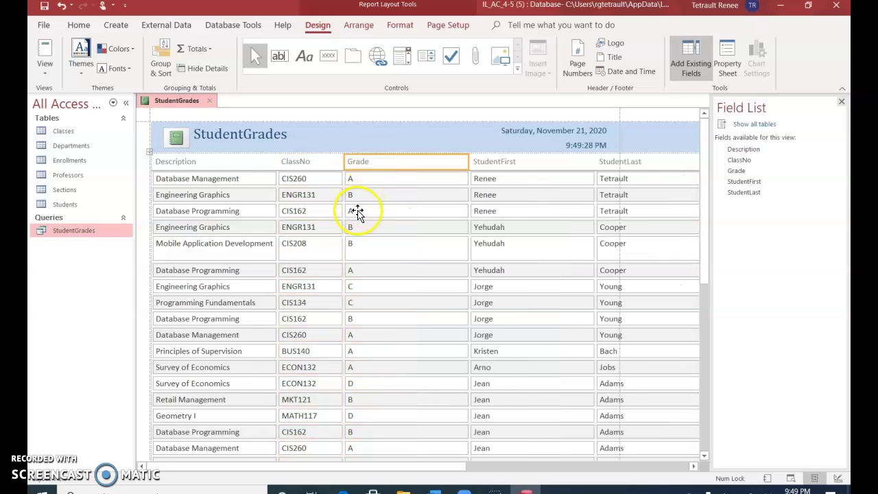
{"action": "left_click", "coordinate": [379, 194]}
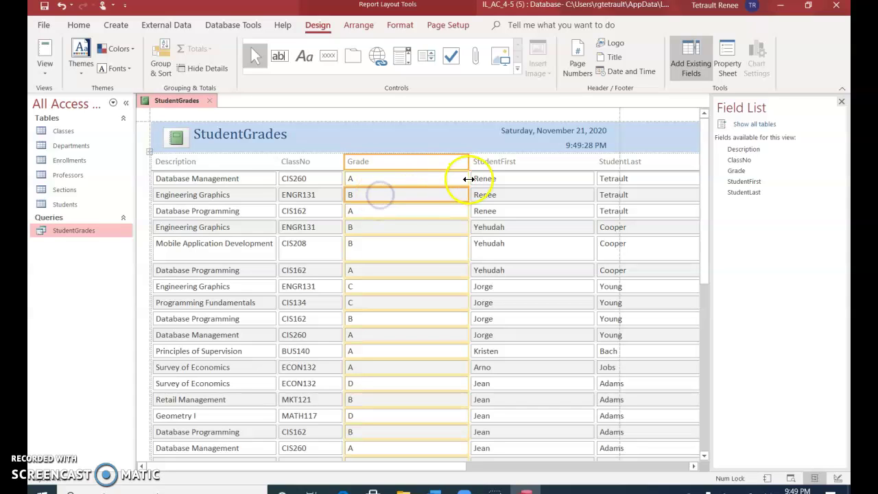
{"action": "left_click_drag", "start_coordinate": [469, 181], "coordinate": [406, 178]}
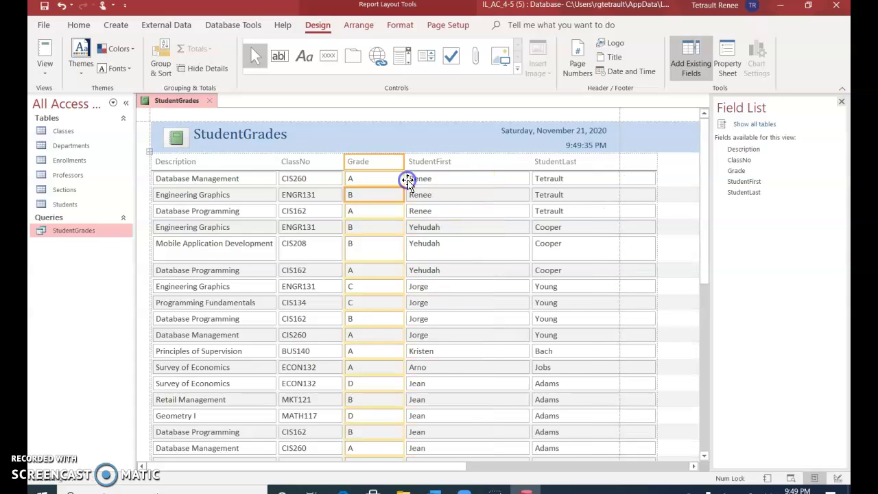
- Narrow the StudentFirst and StudentLast columns to fit within the page
{"action": "left_click", "coordinate": [462, 163]}
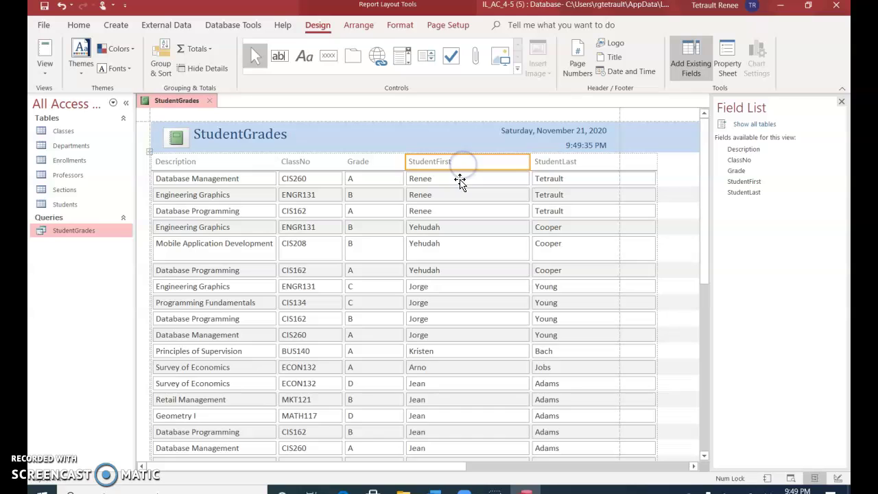
{"action": "left_click", "coordinate": [460, 181]}
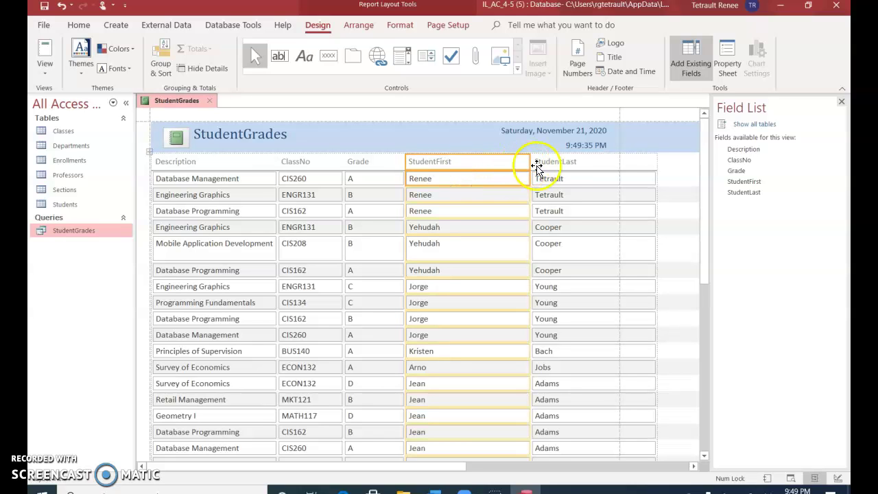
{"action": "left_click_drag", "start_coordinate": [529, 164], "coordinate": [485, 167]}
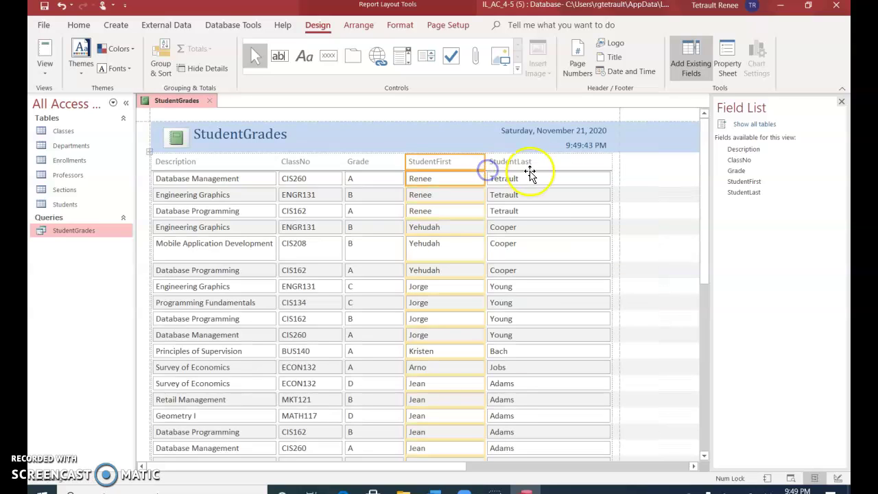
{"action": "left_click", "coordinate": [532, 169]}
{"action": "left_click", "coordinate": [544, 182]}
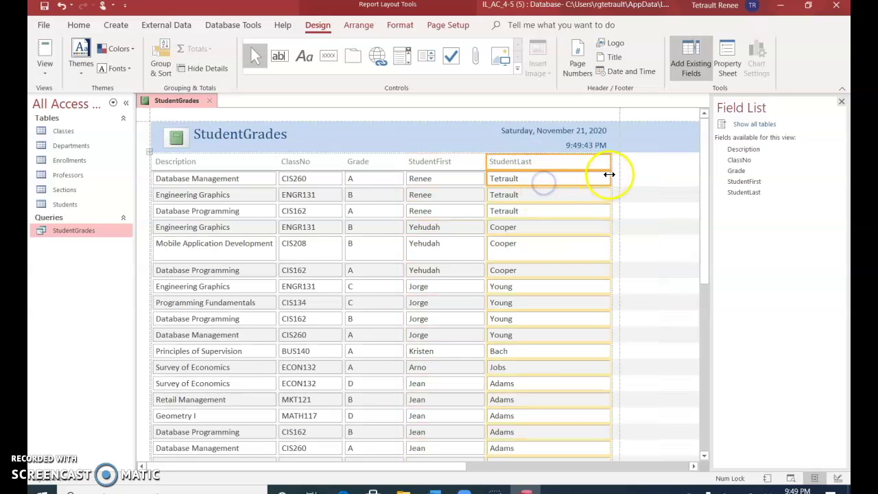
{"action": "left_click_drag", "start_coordinate": [609, 175], "coordinate": [604, 177]}
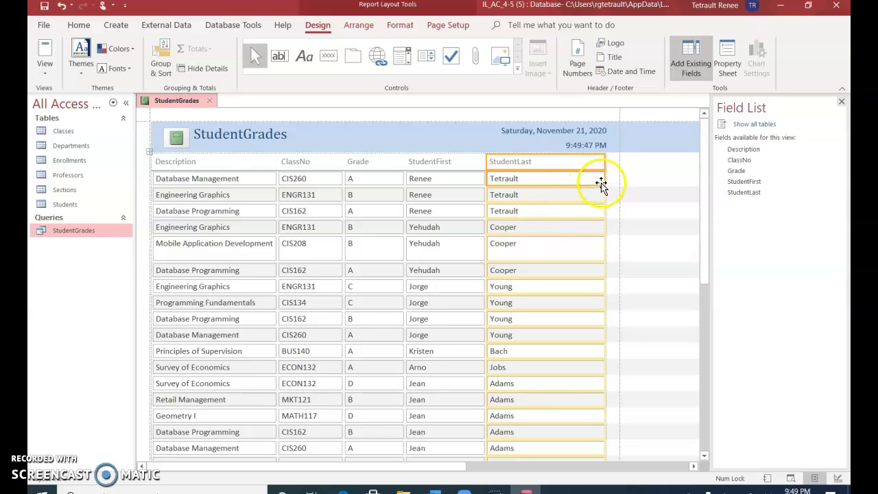
{"action": "left_click_drag", "start_coordinate": [603, 177], "coordinate": [592, 179]}
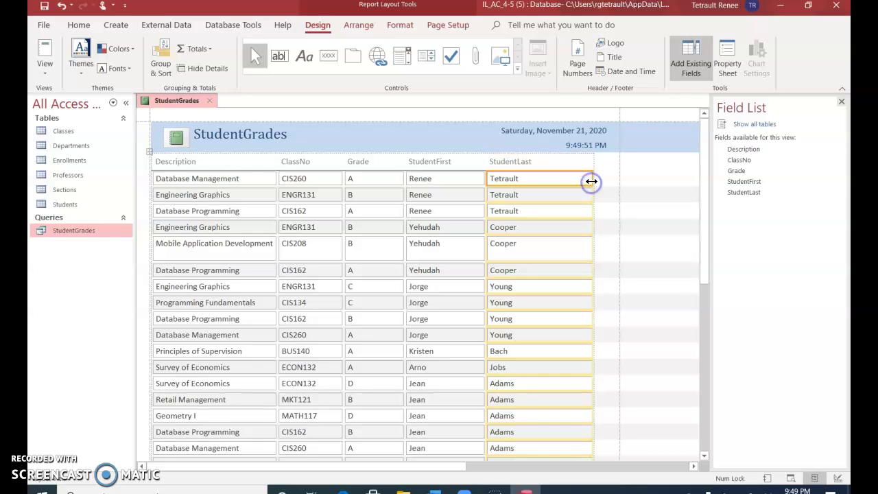
{"action": "left_click", "coordinate": [581, 175]}
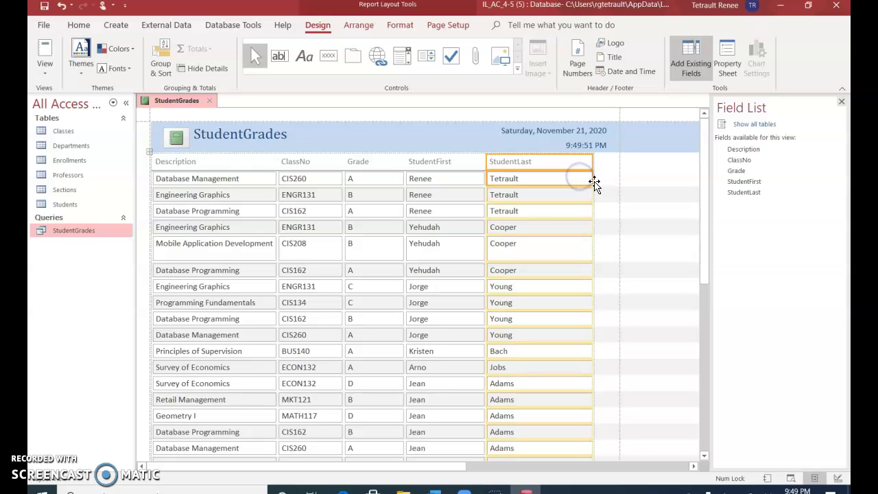
{"action": "left_click_drag", "start_coordinate": [593, 181], "coordinate": [586, 181]}
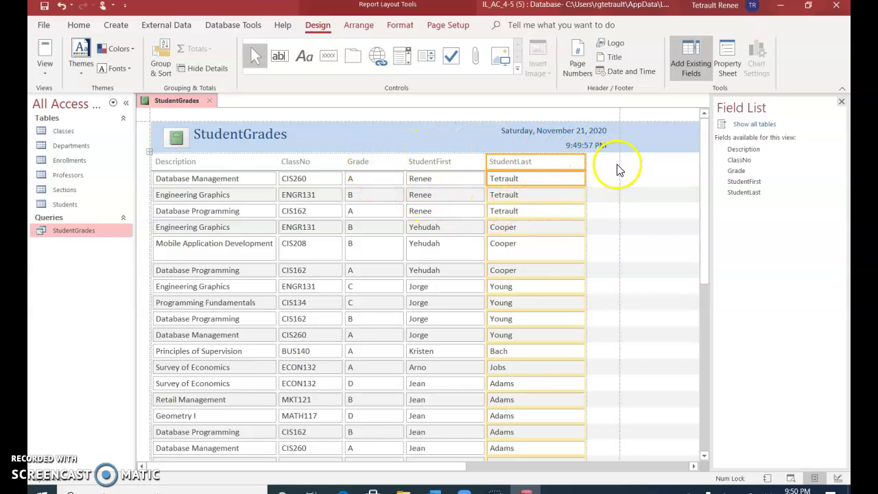
- Drag the whole Grade column to the right of StudentLast
{"action": "left_click", "coordinate": [370, 162]}
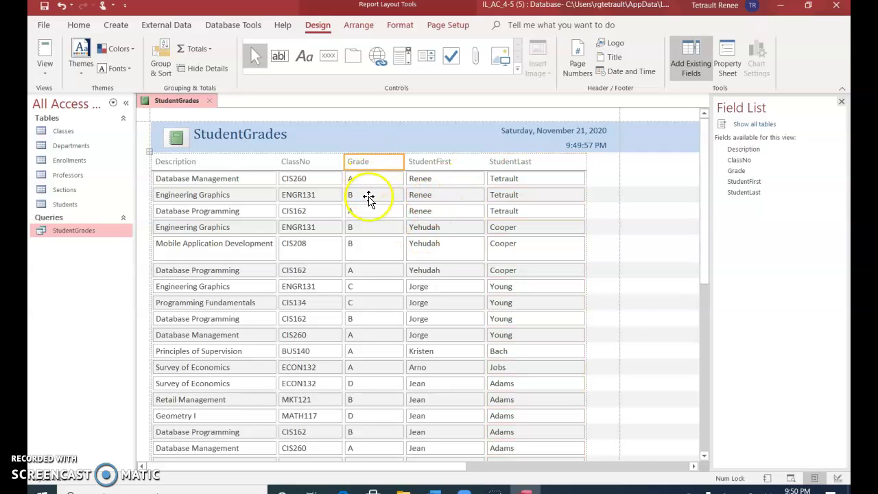
{"action": "left_click", "coordinate": [370, 194]}
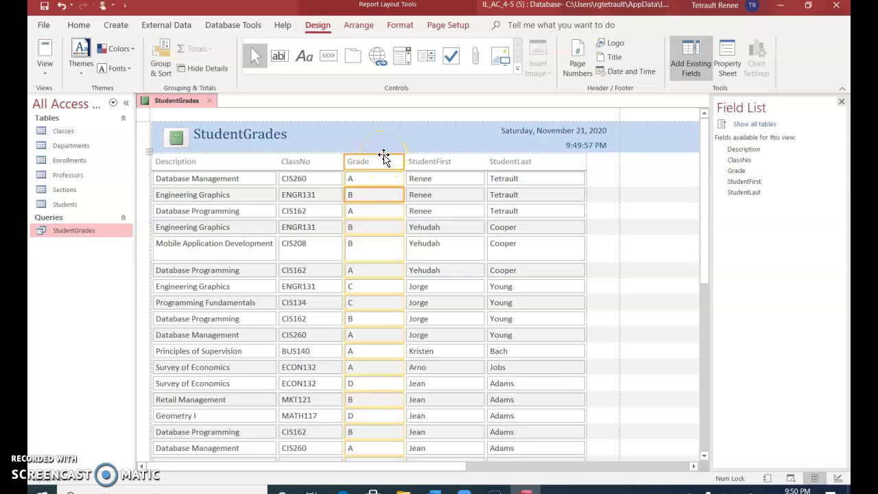
{"action": "left_click_drag", "start_coordinate": [384, 157], "coordinate": [475, 159]}
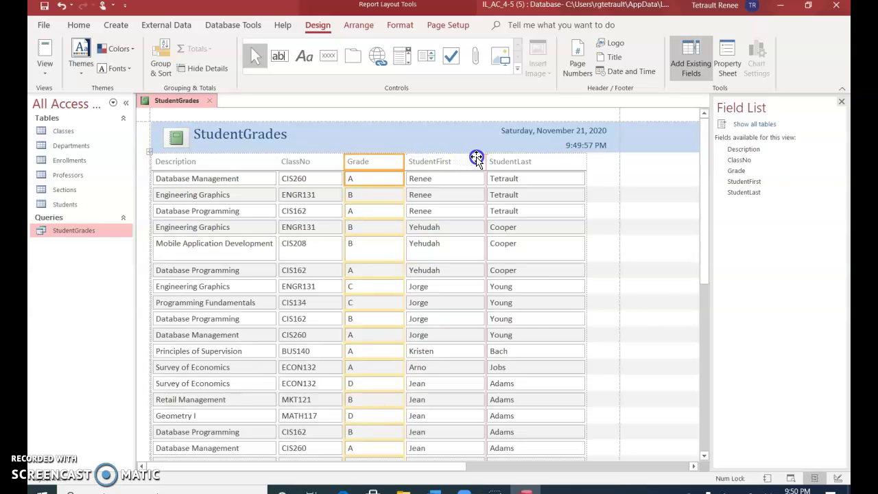
{"action": "left_click_drag", "start_coordinate": [480, 158], "coordinate": [582, 157]}
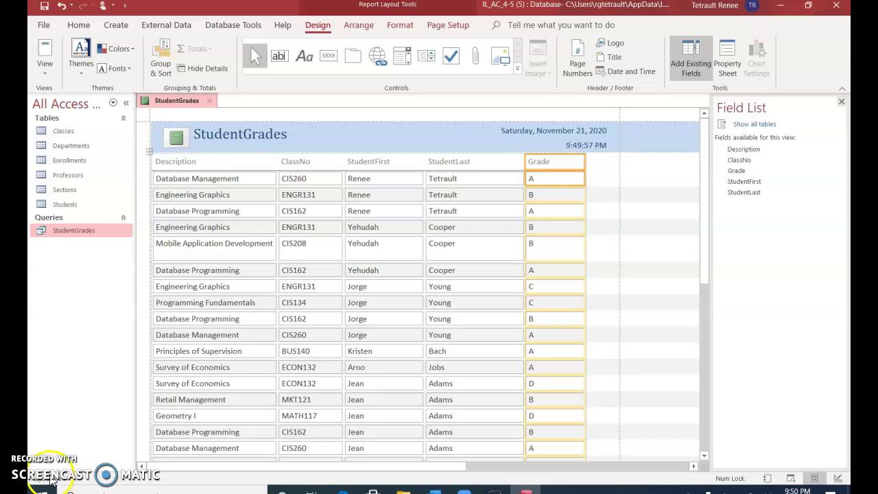
- Change the report title to 'Student Grade Listing', then select the Description column
{"action": "left_click", "coordinate": [289, 135]}
{"action": "left_click", "coordinate": [295, 135]}
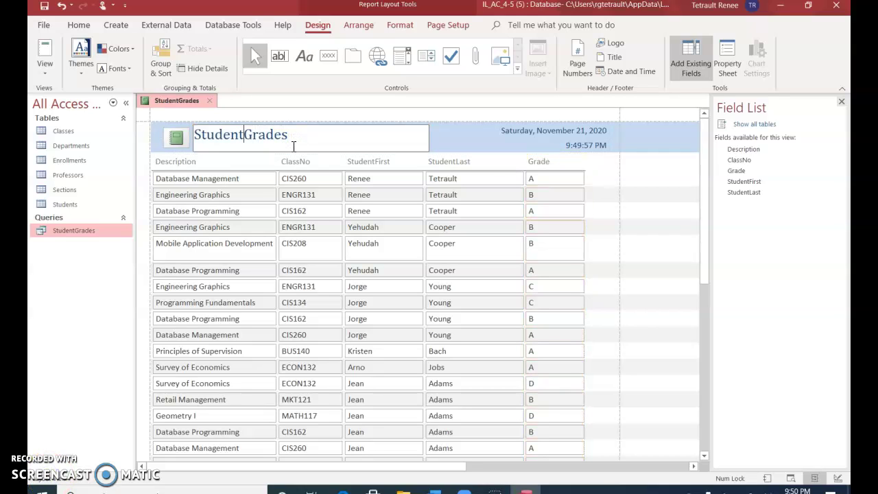
{"action": "key", "text": "Left"}
{"action": "key", "text": "Left"}
{"action": "key", "text": "Left"}
{"action": "key", "text": "Left"}
{"action": "key", "text": "Left"}
{"action": "key", "text": "Left"}
{"action": "key", "text": "End"}
{"action": "key", "text": "BackSpace"}
{"action": "type", "text": "Listing"}
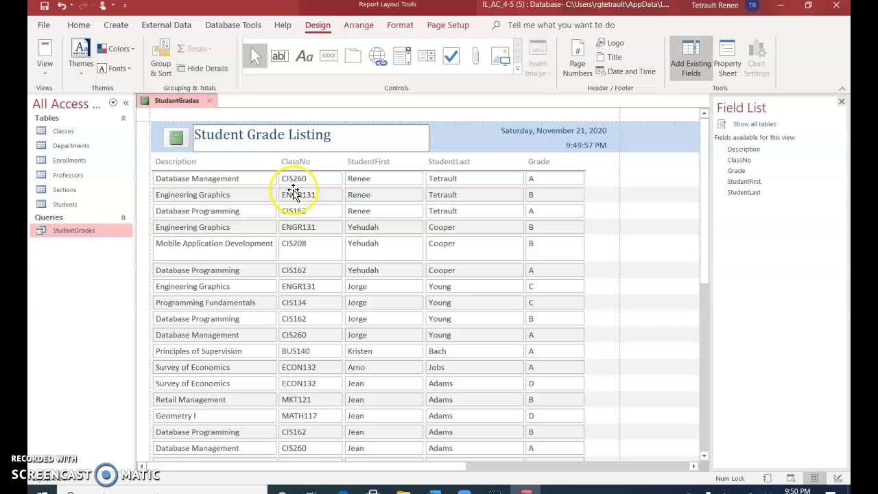
{"action": "left_click", "coordinate": [293, 189]}
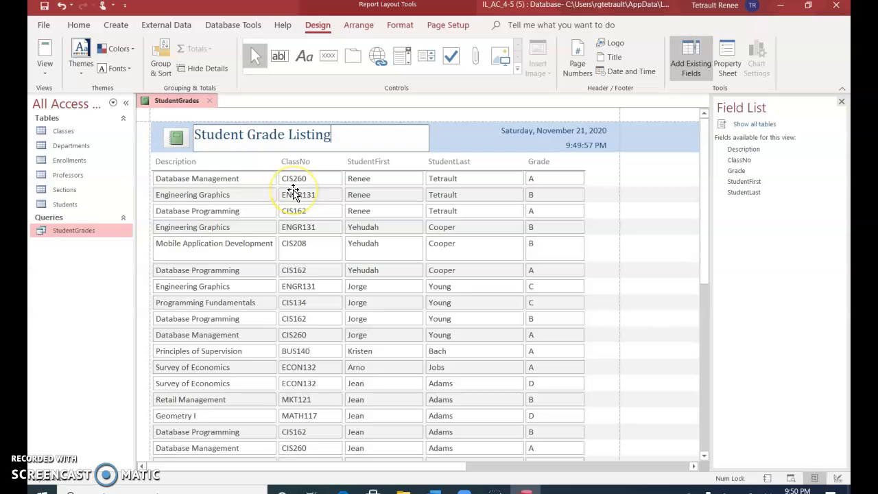
{"action": "left_click", "coordinate": [258, 181]}
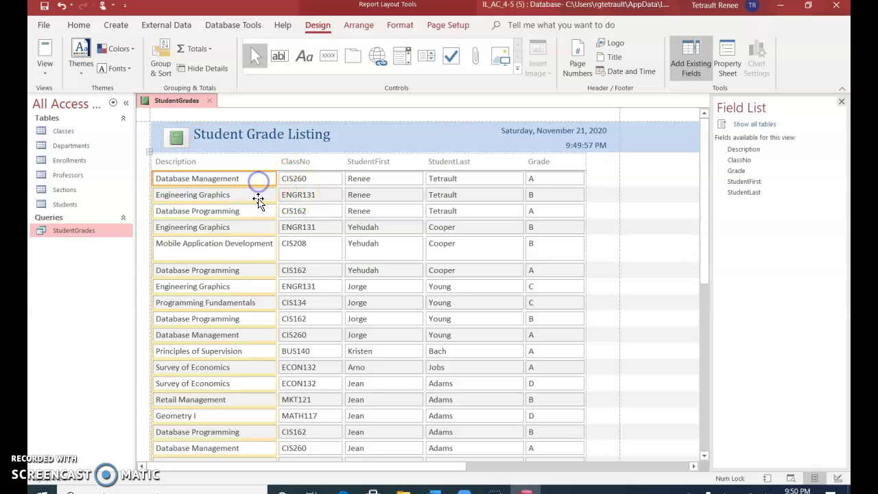
{"action": "left_click", "coordinate": [271, 271]}
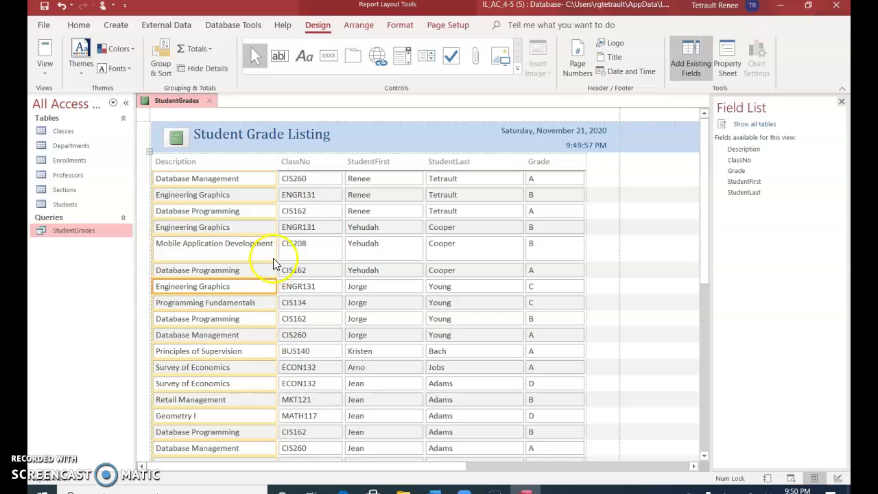
- Switch to Design View and delete the page-number and record-count footer boxes
{"action": "left_click", "coordinate": [42, 71]}
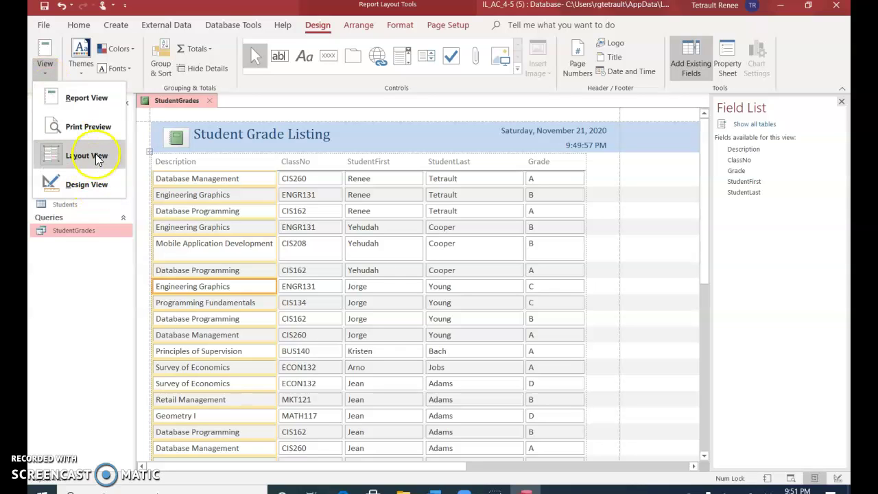
{"action": "left_click", "coordinate": [101, 188]}
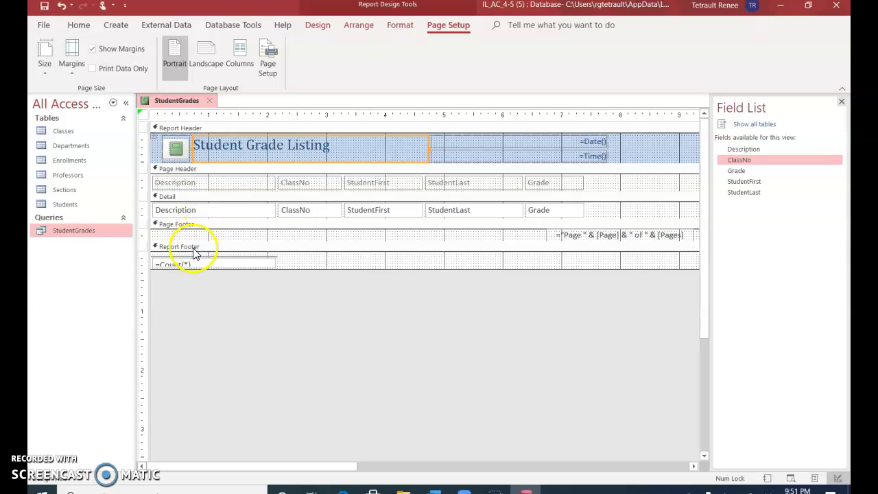
{"action": "left_click", "coordinate": [581, 235]}
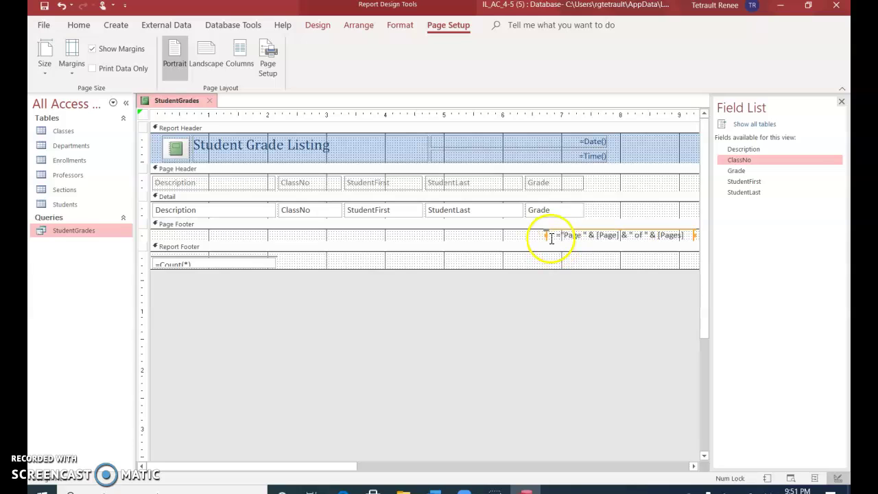
{"action": "left_click", "coordinate": [547, 239]}
{"action": "key", "text": "Delete"}
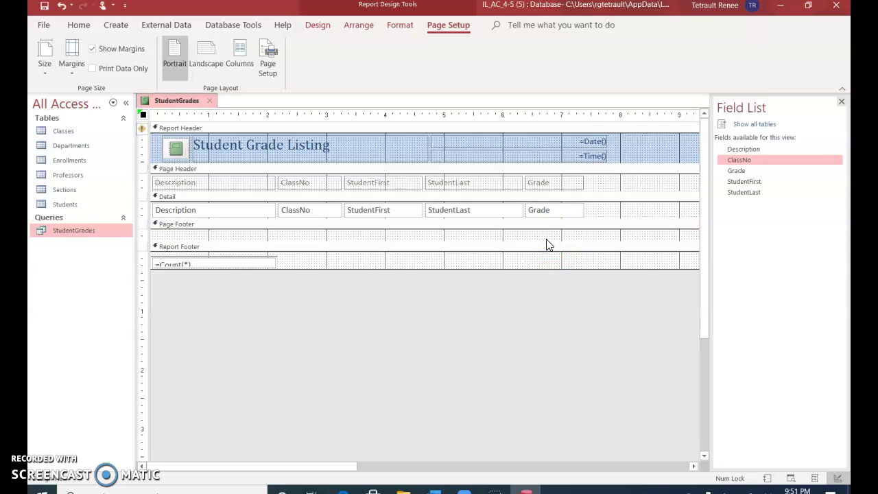
{"action": "left_click", "coordinate": [188, 261]}
{"action": "key", "text": "Delete"}
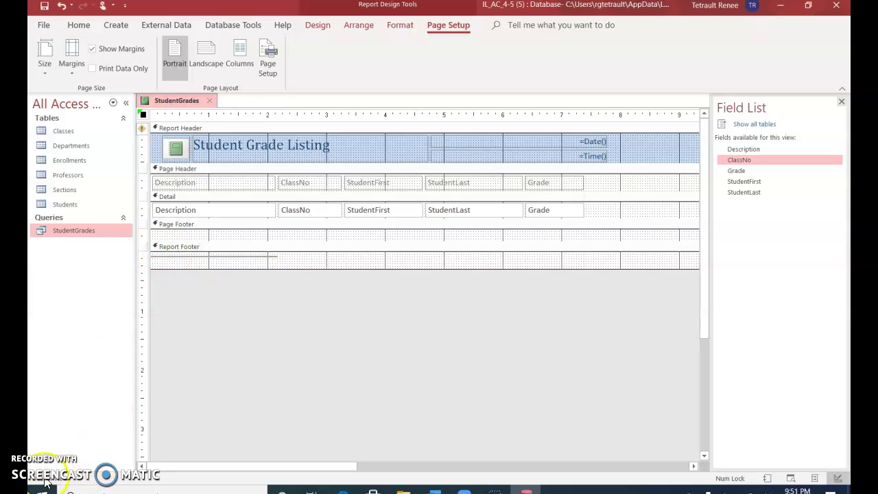
- Select the =Date() and =Time() boxes in the report header
{"action": "left_click", "coordinate": [572, 138]}
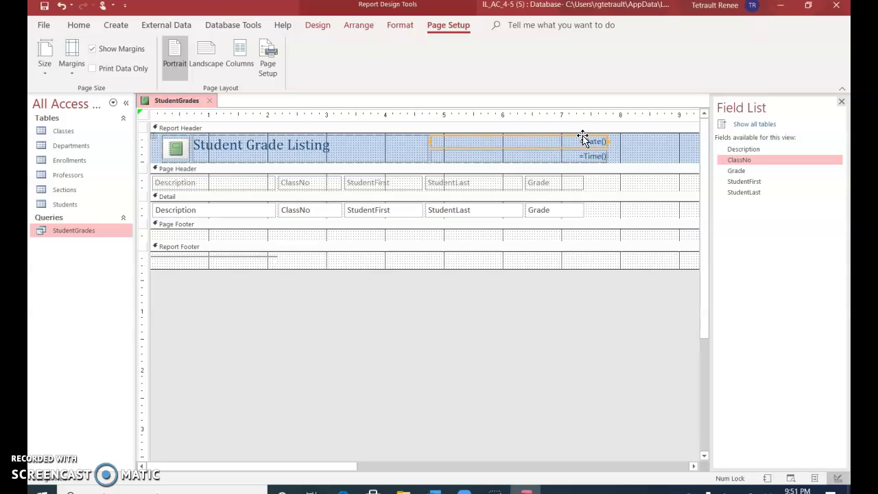
{"action": "left_click", "coordinate": [633, 155]}
{"action": "left_click", "coordinate": [568, 148]}
{"action": "left_click", "coordinate": [568, 149]}
{"action": "left_click", "coordinate": [569, 152]}
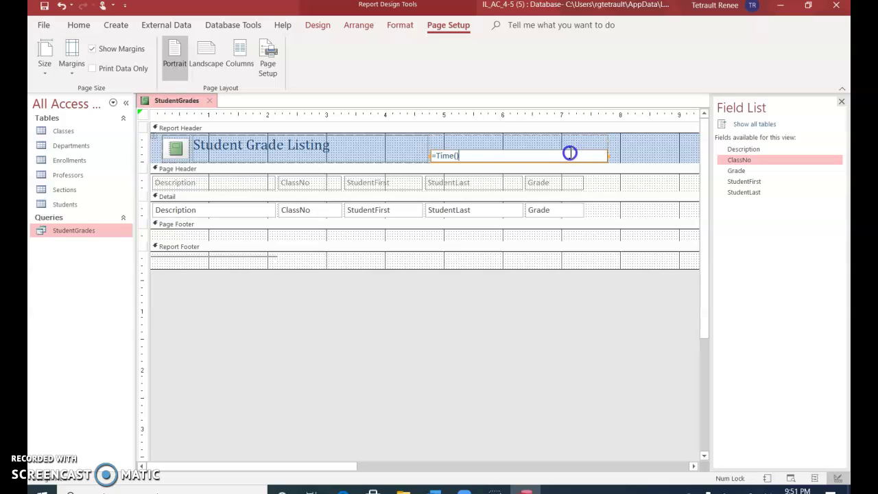
{"action": "left_click", "coordinate": [609, 155]}
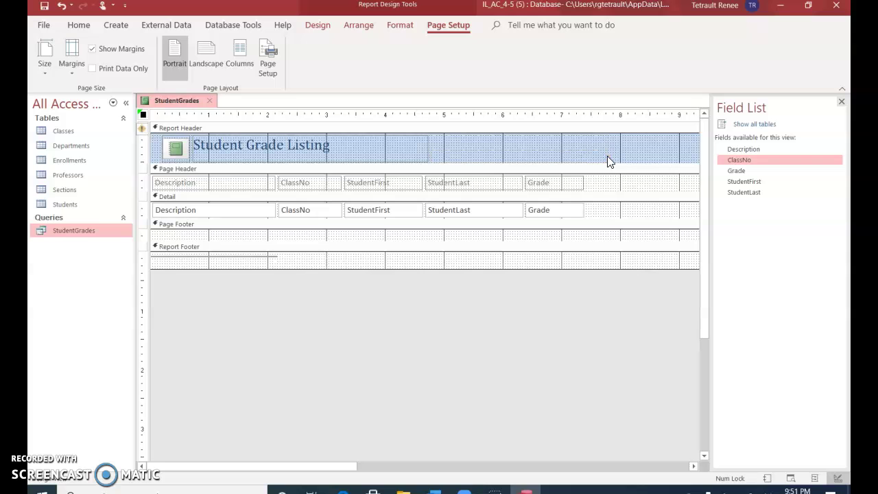
{"action": "left_click", "coordinate": [514, 115]}
- Drag the report's right edge in so the design ends at 8 inches
{"action": "left_click", "coordinate": [306, 470]}
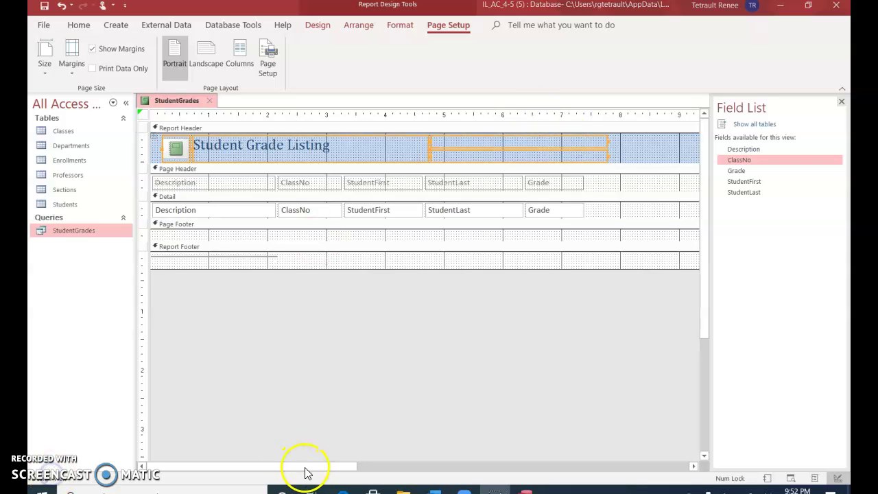
{"action": "mouse_move", "coordinate": [305, 470]}
{"action": "left_mouse_down"}
{"action": "mouse_move", "coordinate": [584, 487]}
{"action": "mouse_move", "coordinate": [303, 471]}
{"action": "left_mouse_up"}
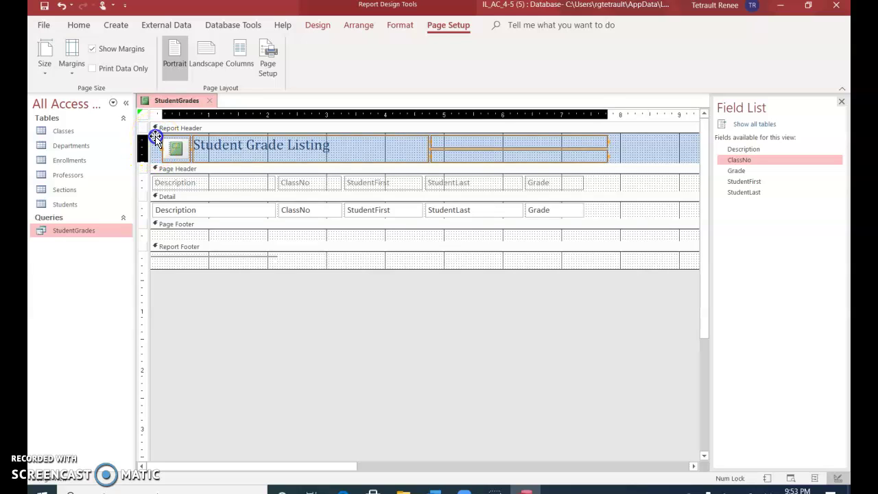
{"action": "left_click_drag", "start_coordinate": [345, 472], "coordinate": [614, 476]}
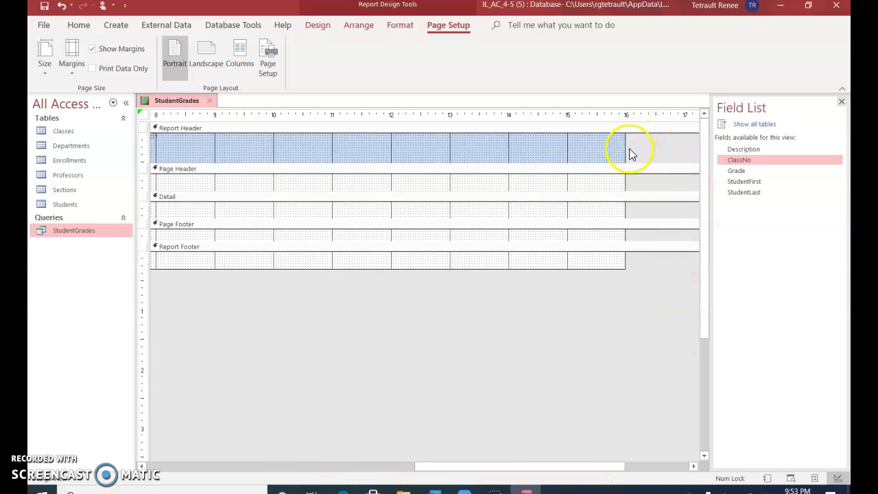
{"action": "left_click_drag", "start_coordinate": [625, 148], "coordinate": [217, 164]}
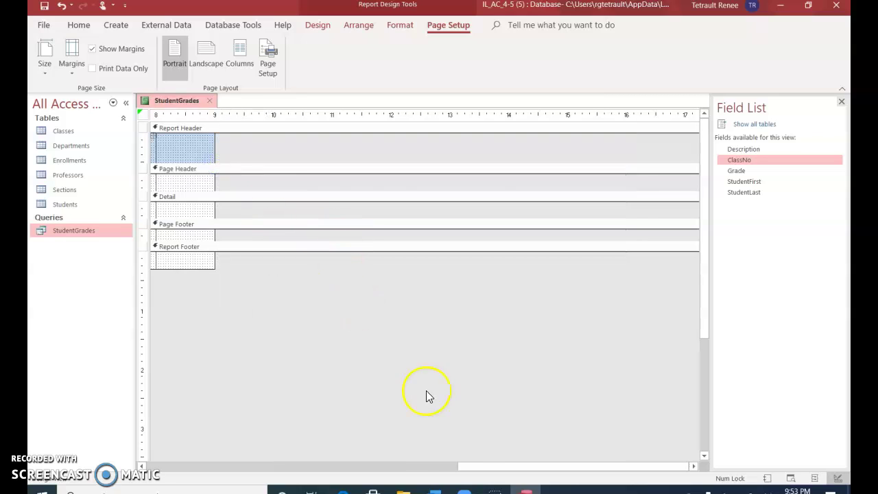
{"action": "left_click_drag", "start_coordinate": [457, 471], "coordinate": [395, 473]}
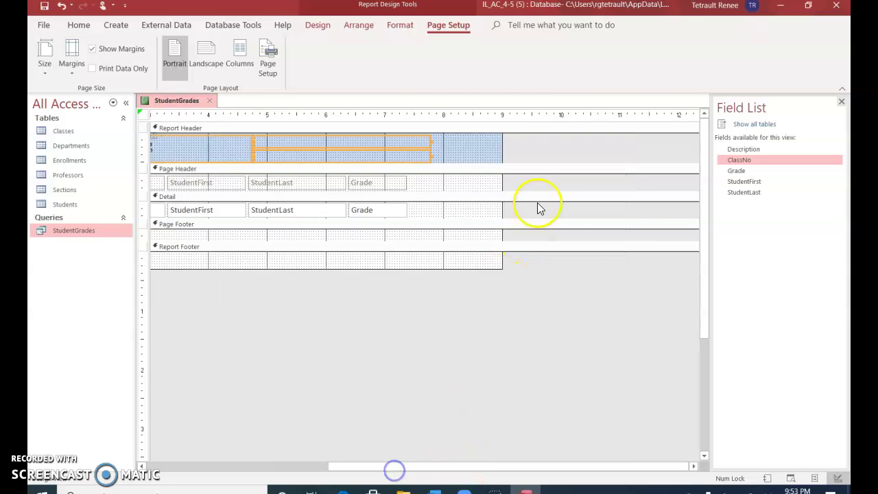
{"action": "left_click_drag", "start_coordinate": [501, 152], "coordinate": [445, 152]}
{"action": "left_click_drag", "start_coordinate": [406, 466], "coordinate": [132, 471]}
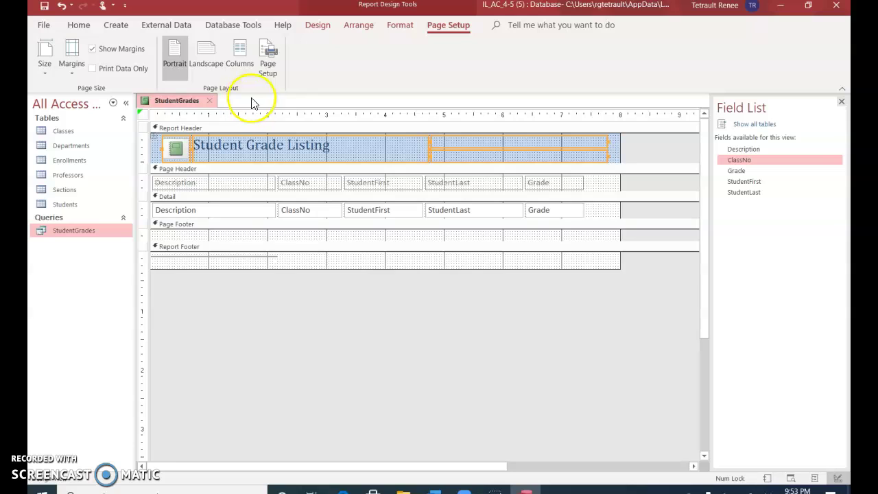
- Save the report under the name StudentGradeListing
{"action": "left_click", "coordinate": [45, 7]}
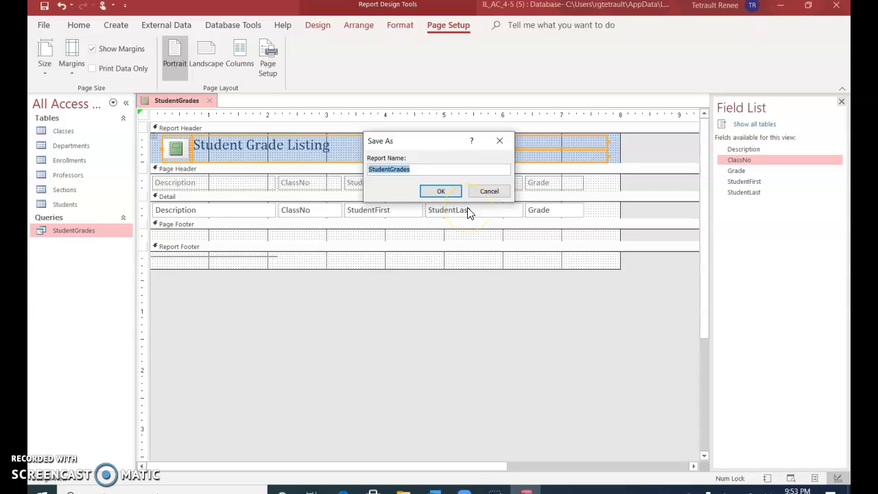
{"action": "type", "text": "St"}
{"action": "key", "text": "Return"}
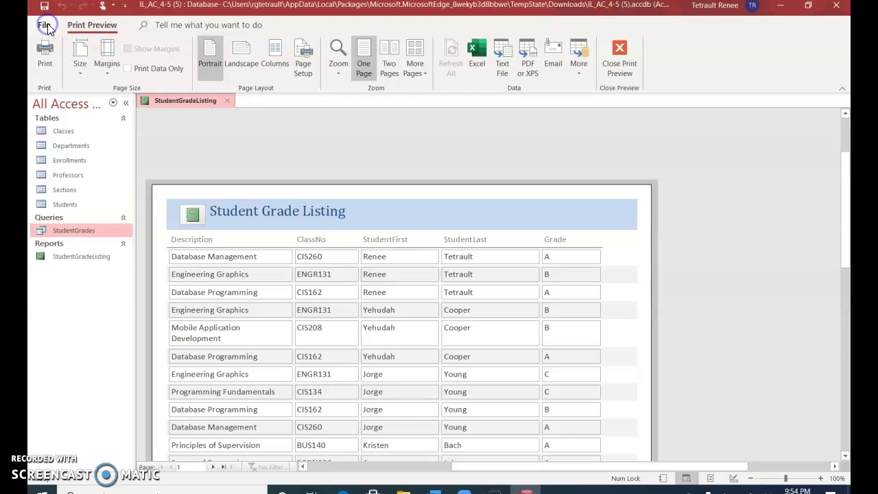
{"action": "left_click", "coordinate": [620, 50]}
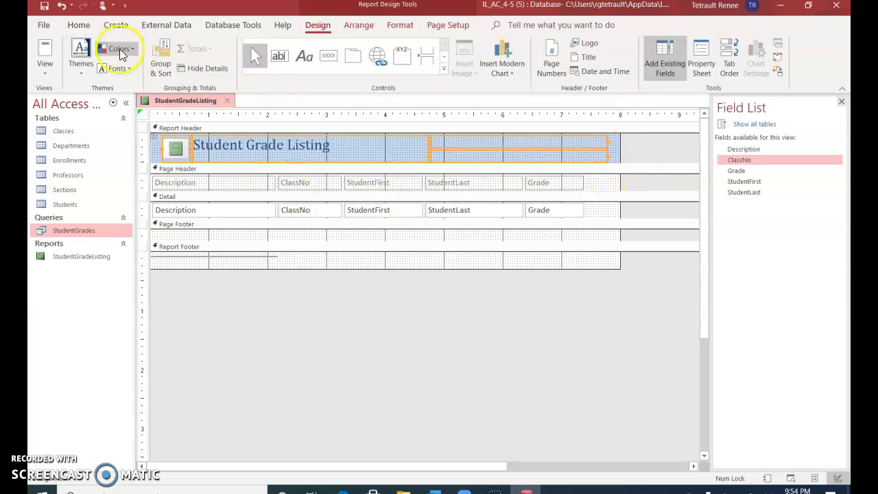
{"action": "left_click", "coordinate": [80, 26]}
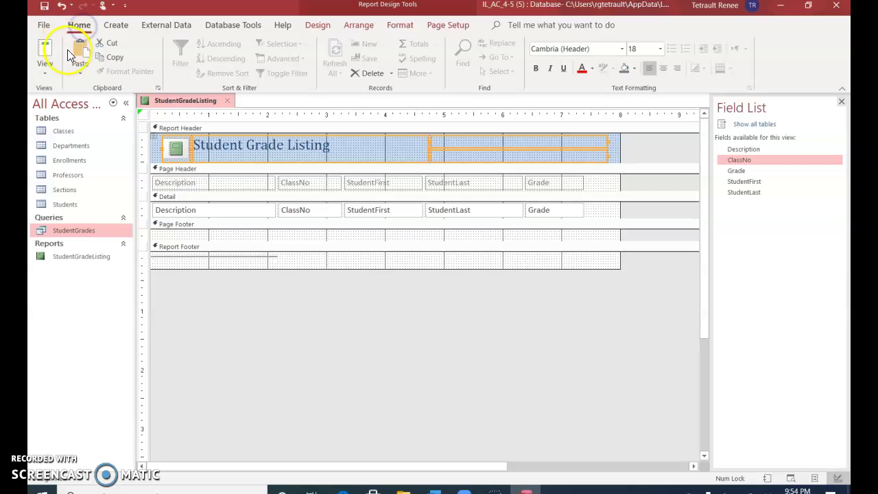
{"action": "left_click", "coordinate": [45, 65]}
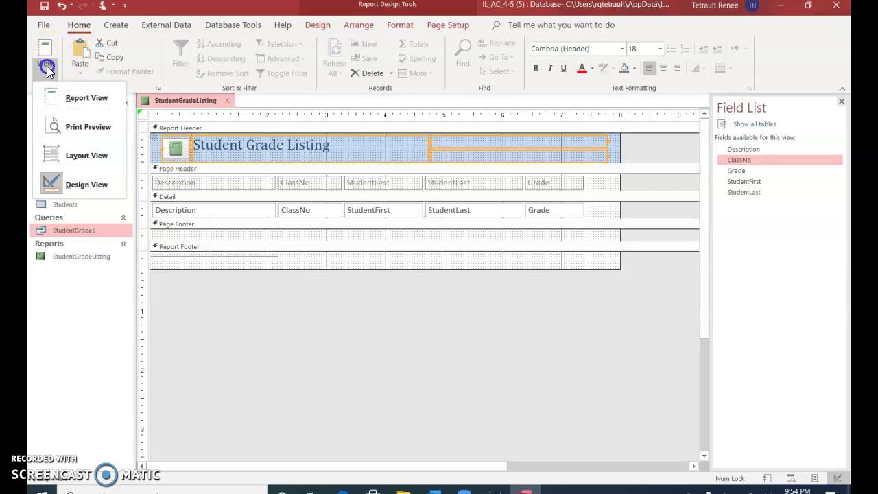
{"action": "left_click", "coordinate": [70, 130]}
{"action": "left_click", "coordinate": [415, 285]}
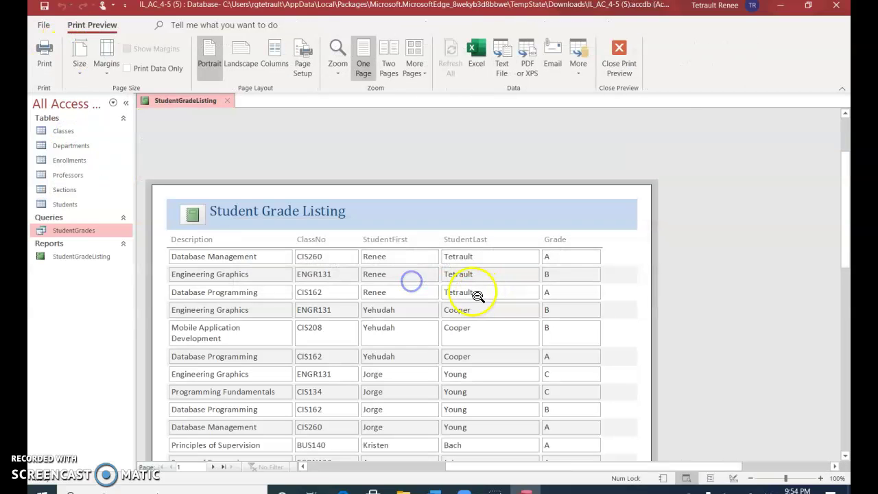
{"action": "scroll", "coordinate": [733, 274], "scroll_direction": "down", "scroll_amount": 1}
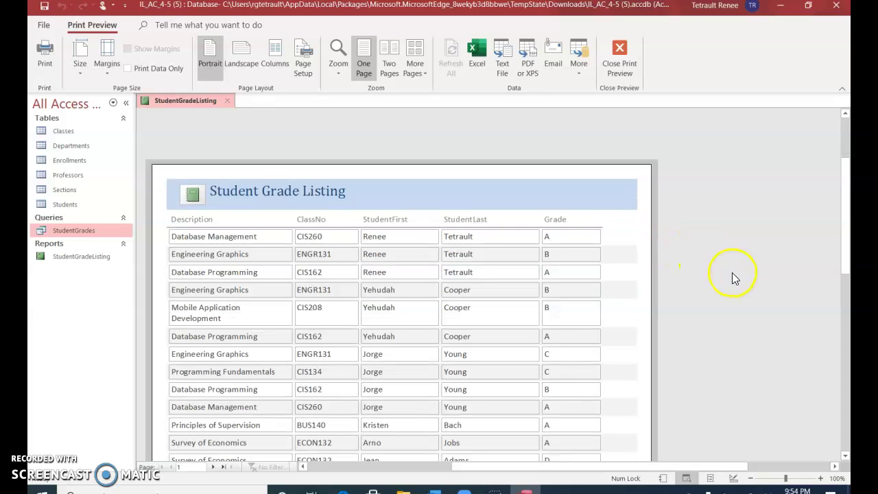